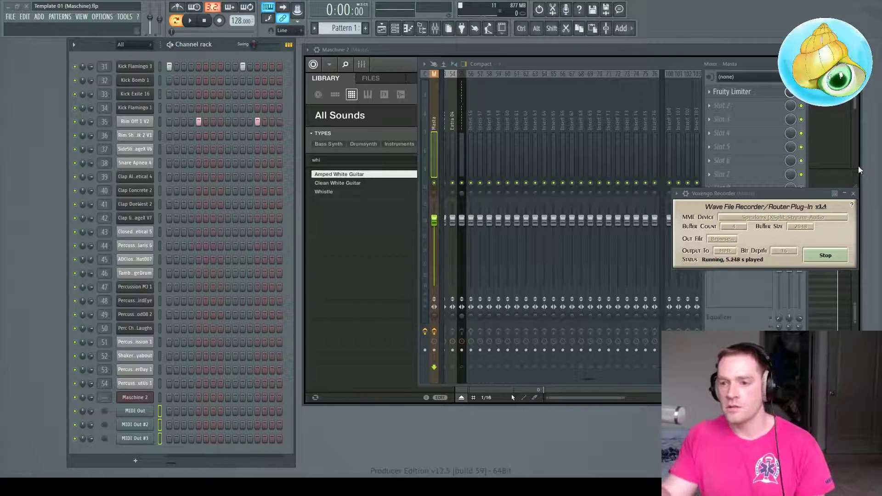
# Step: Close the Voxengo Recorder and hide the mixer so Maschine 2's Bagpipe sound on channel 2 shows
pyautogui.click(853, 193)
pyautogui.press('F9')
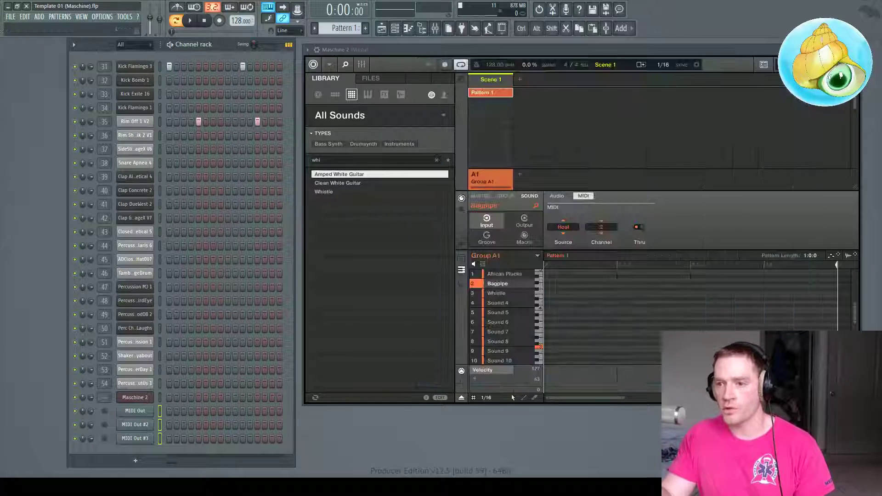
pyautogui.click(219, 46)
pyautogui.moveTo(219, 46); pyautogui.dragTo(222, 48)
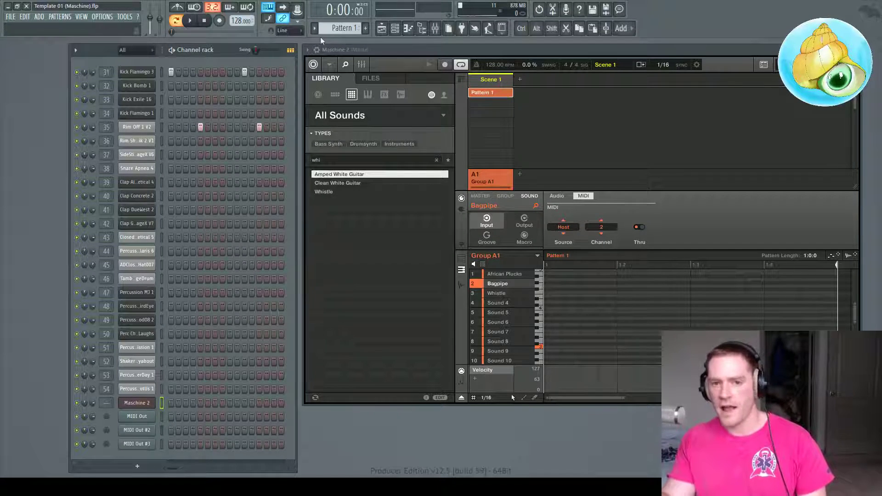
pyautogui.moveTo(214, 52)
pyautogui.mouseDown()
pyautogui.moveTo(177, 47)
pyautogui.moveTo(217, 50)
pyautogui.mouseUp()
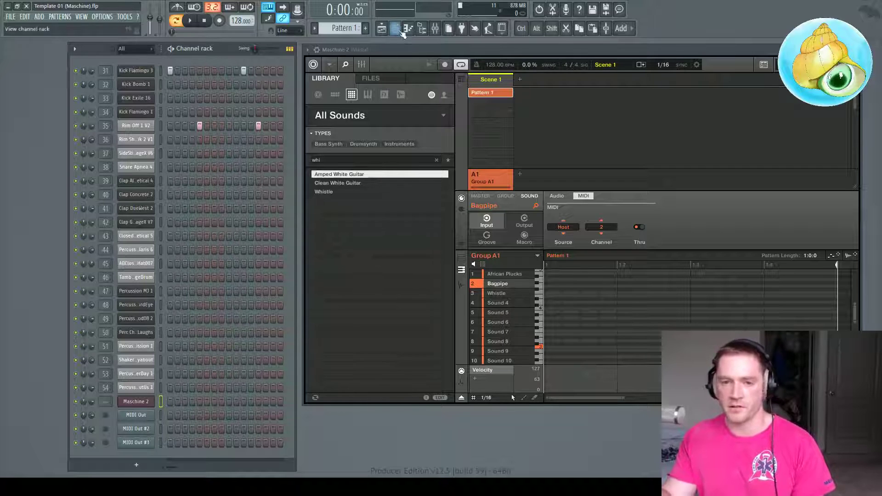
pyautogui.click(399, 49)
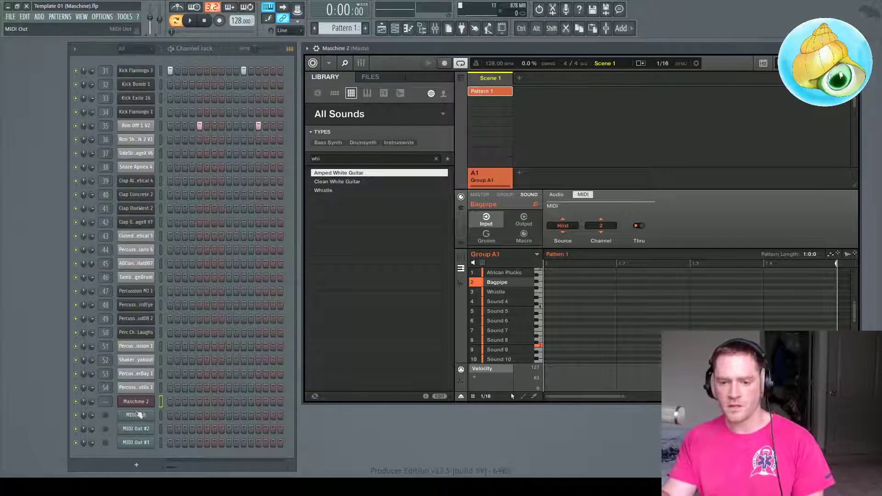
# Step: Select Whistle in Maschine and review the MIDI Out, #2 and #3 settings with the mixer
pyautogui.click(503, 292)
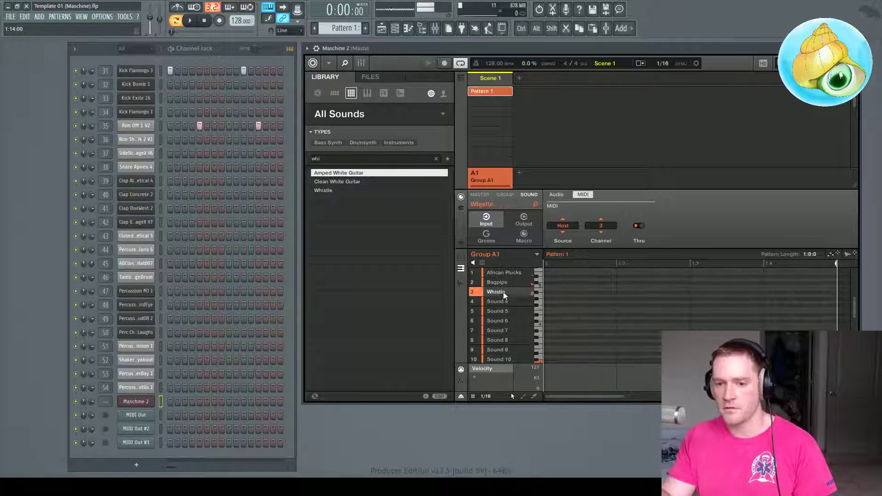
pyautogui.click(138, 415)
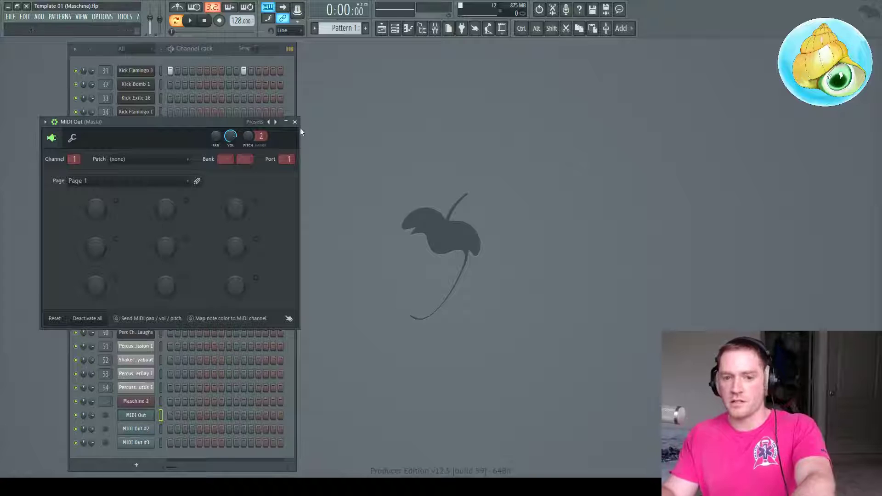
pyautogui.click(435, 28)
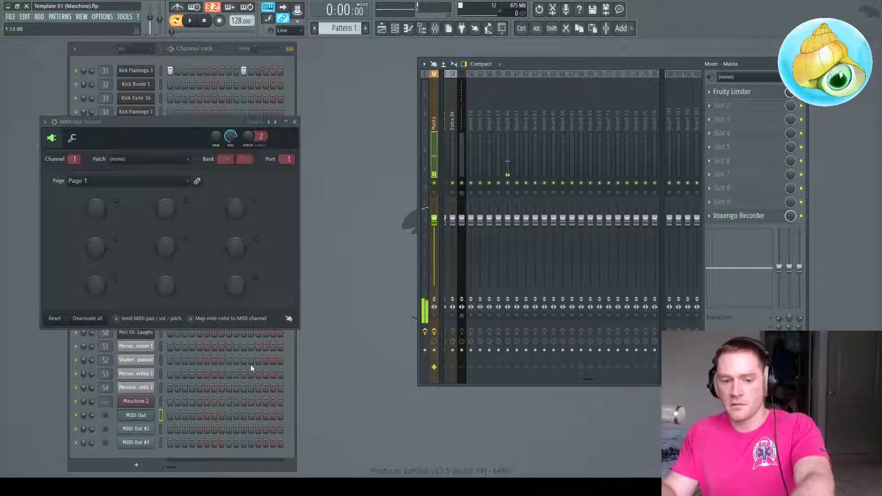
pyautogui.click(138, 429)
pyautogui.click(137, 443)
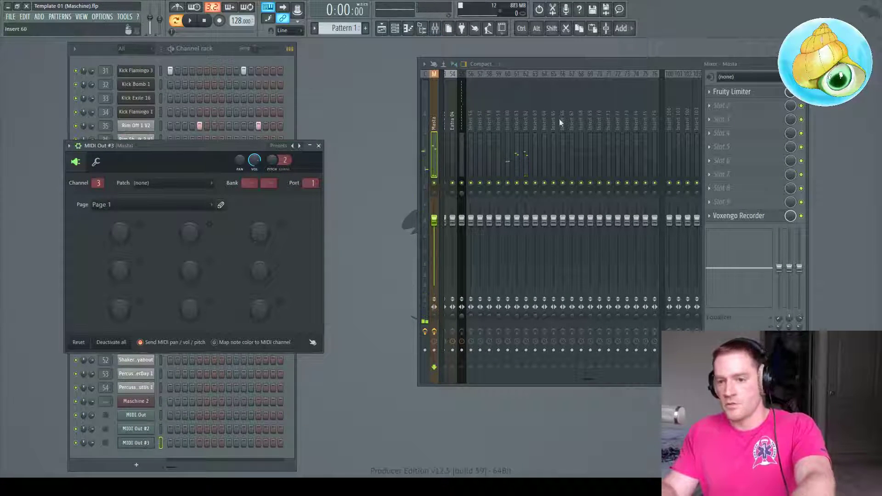
pyautogui.press('F9')
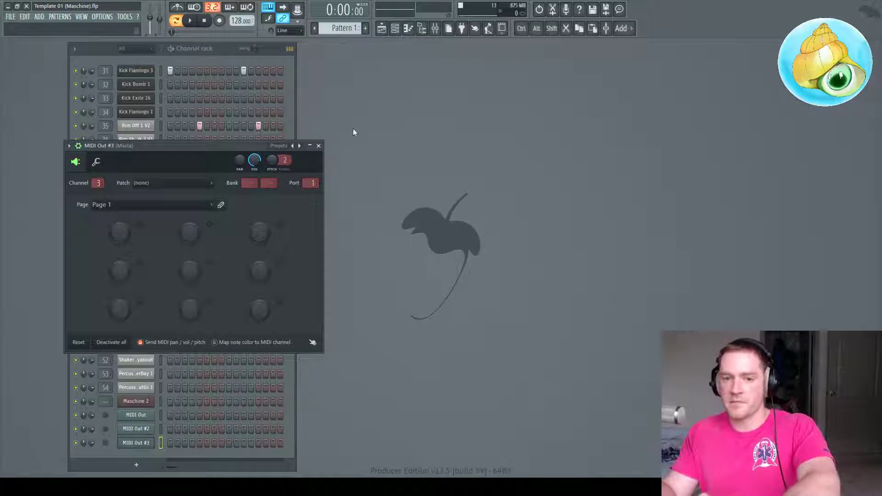
pyautogui.click(319, 146)
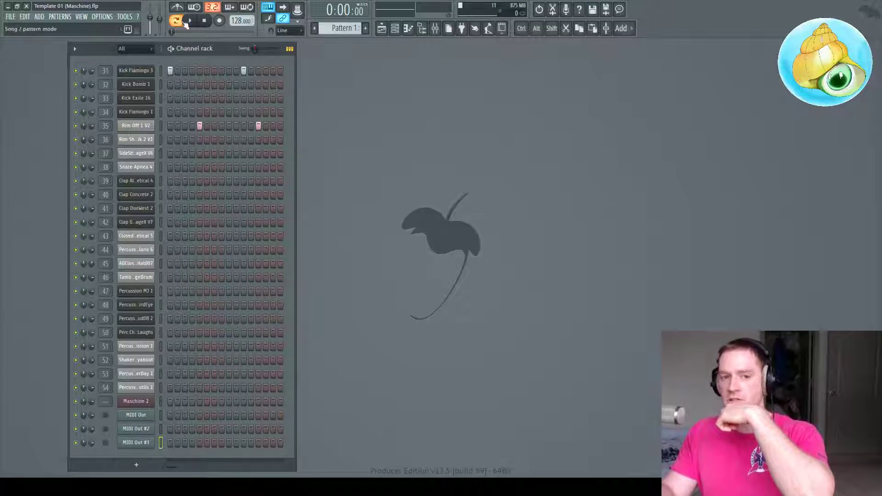
# Step: Play and stop the project, then bring the Maschine 2 plugin window back up
pyautogui.click(190, 20)
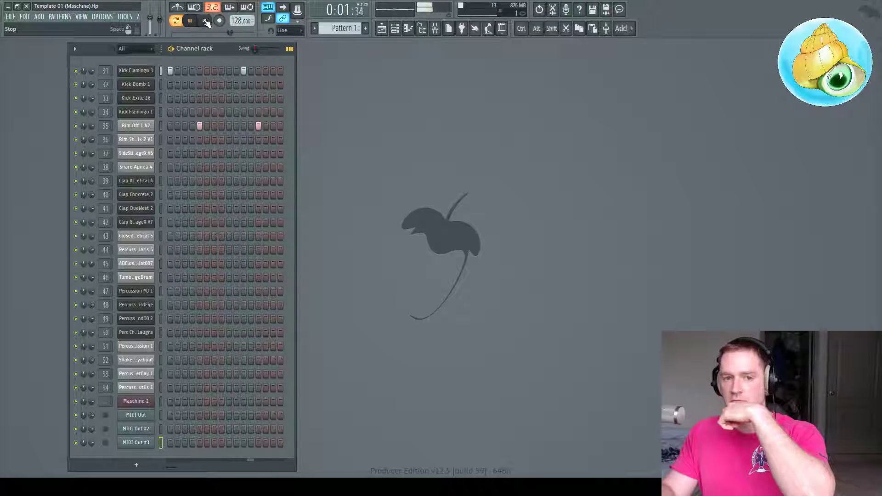
pyautogui.click(205, 21)
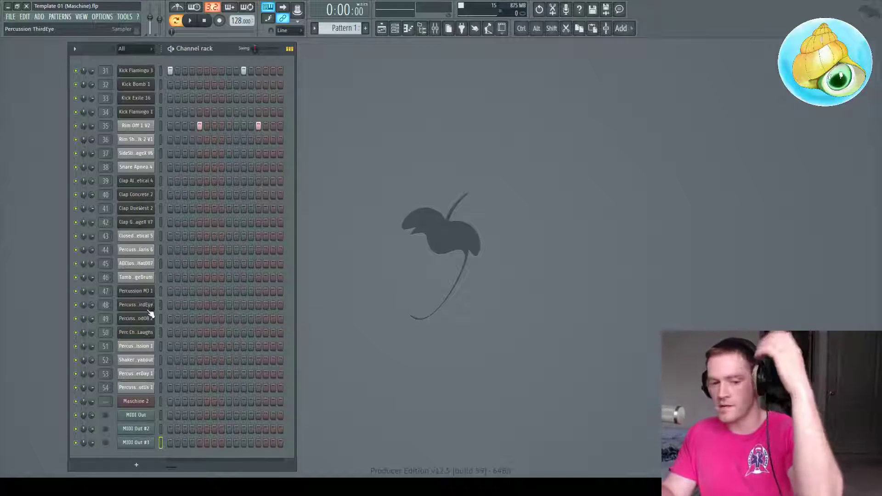
pyautogui.click(140, 416)
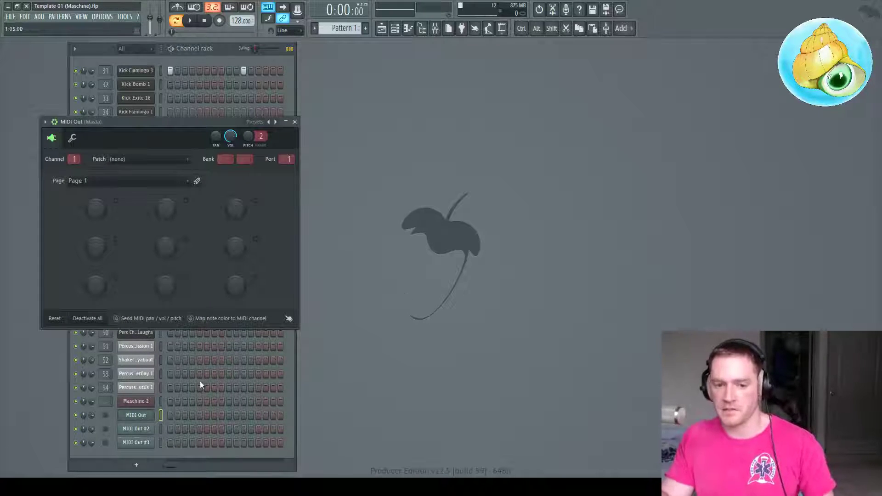
pyautogui.click(136, 401)
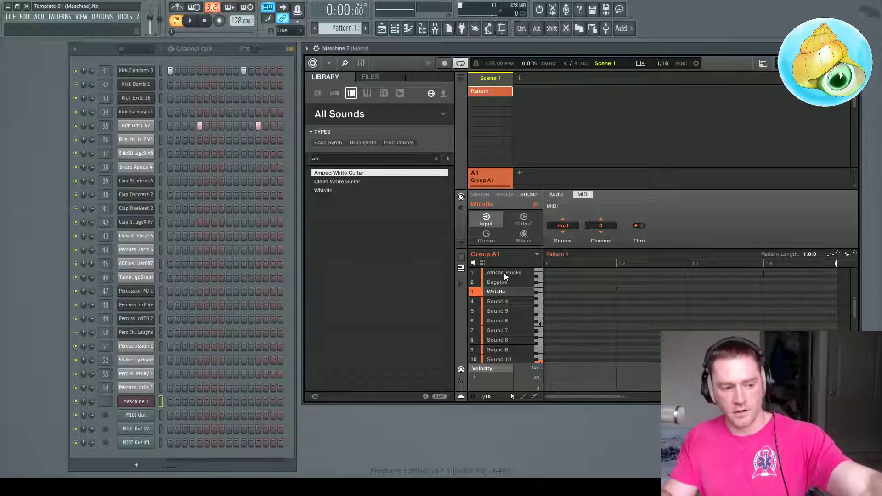
# Step: Select African Plucks in Maschine and record a chord take into Pattern 1 via FL playback
pyautogui.click(503, 273)
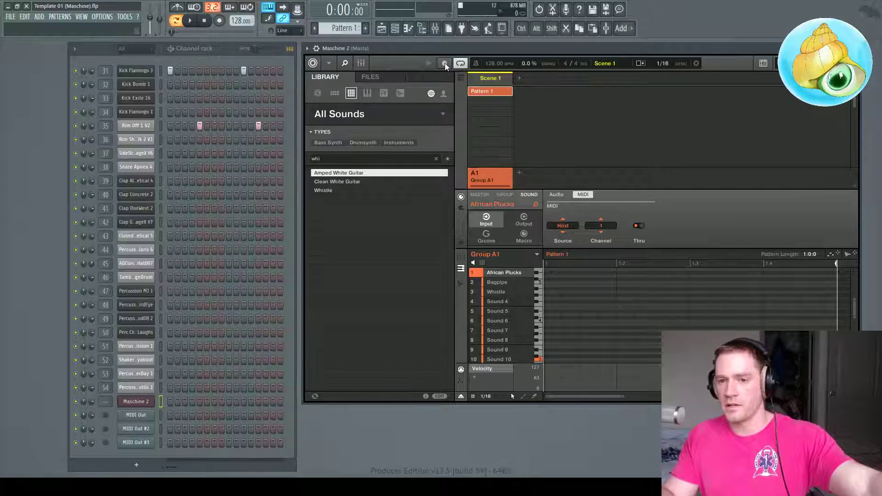
pyautogui.click(191, 21)
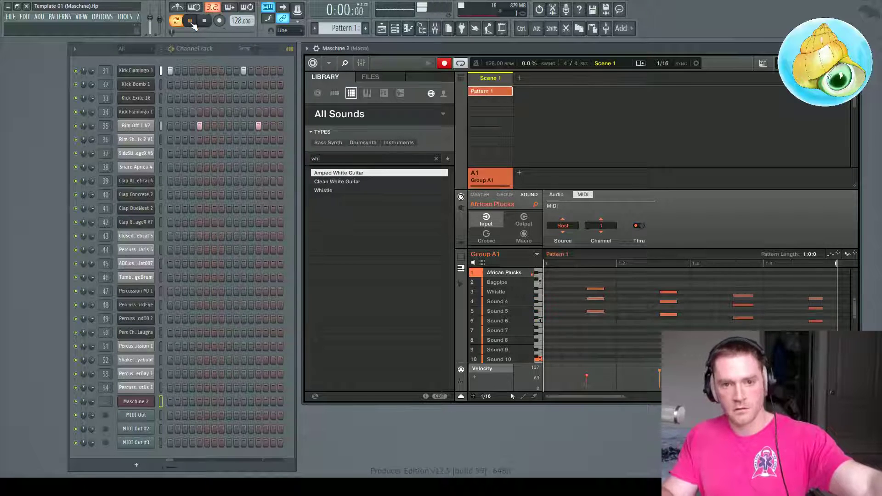
pyautogui.click(204, 21)
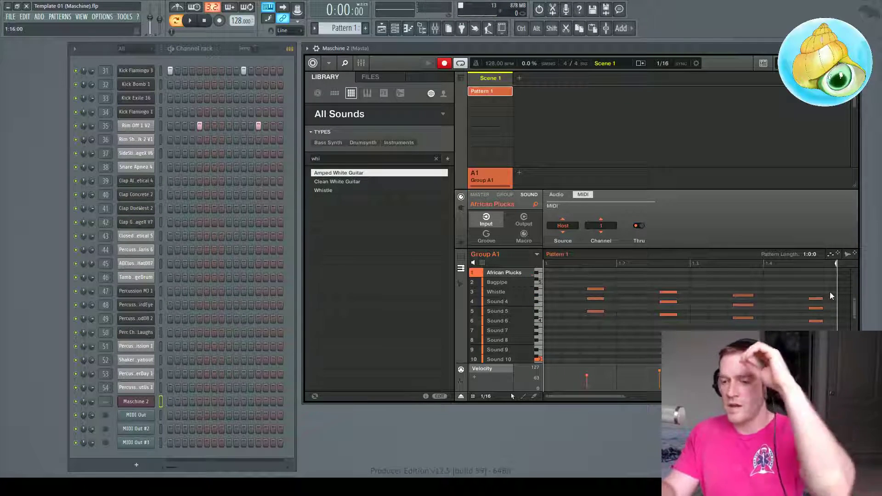
# Step: Move the 12 chord notes onto the MIDI Out channel and delete them from Maschine's pattern
pyautogui.moveTo(835, 280); pyautogui.dragTo(566, 341)
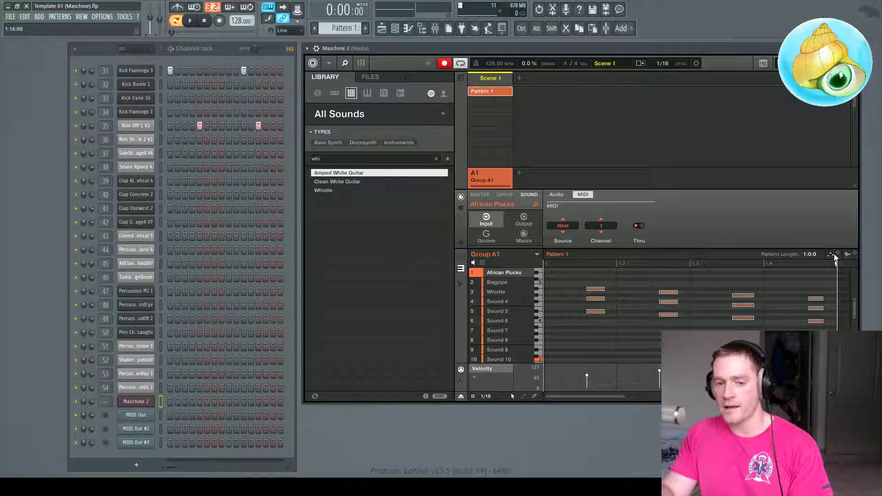
pyautogui.moveTo(327, 317); pyautogui.dragTo(143, 415)
pyautogui.moveTo(838, 279); pyautogui.dragTo(577, 325)
pyautogui.press('Delete')
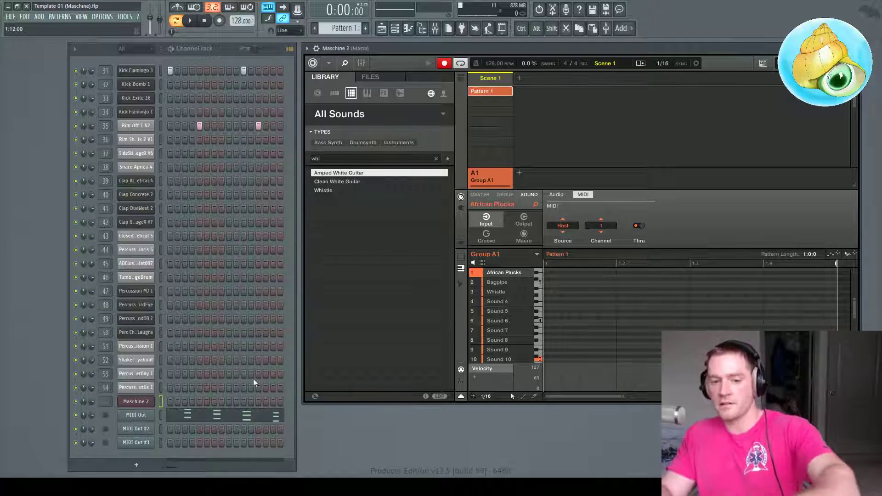
# Step: Disarm Maschine's recording and play back the chords from the MIDI Out channel
pyautogui.click(442, 63)
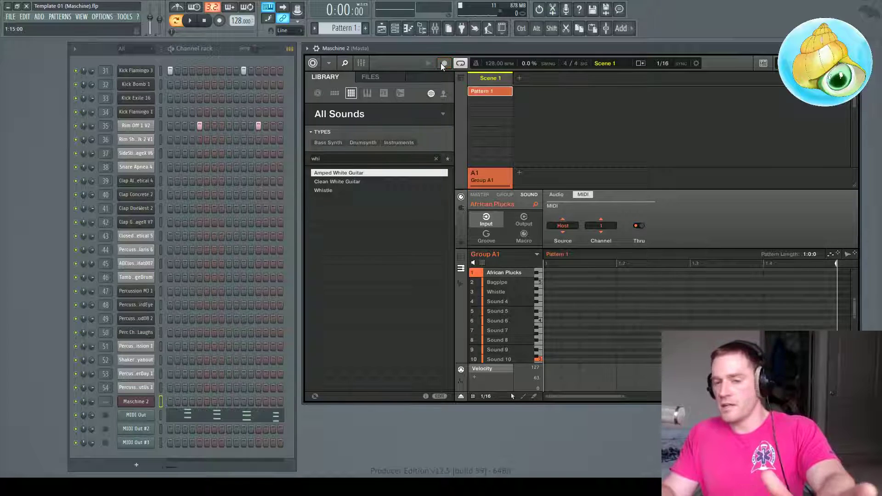
pyautogui.click(248, 467)
pyautogui.press('space')
pyautogui.press('space')
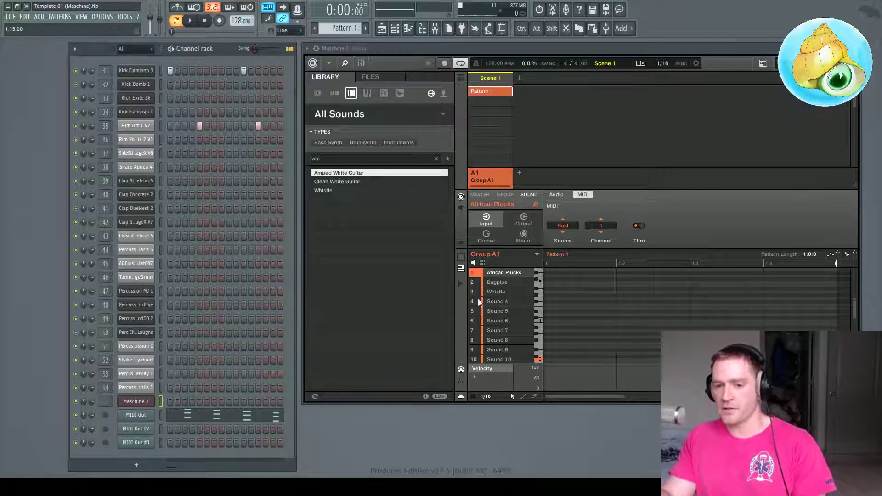
# Step: Select the Bagpipe sound in Maschine and arm its Record button
pyautogui.click(499, 283)
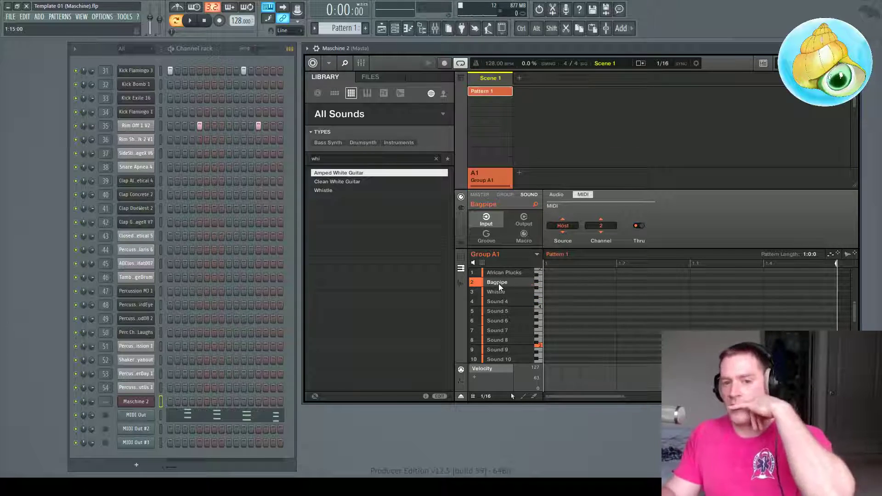
pyautogui.click(445, 64)
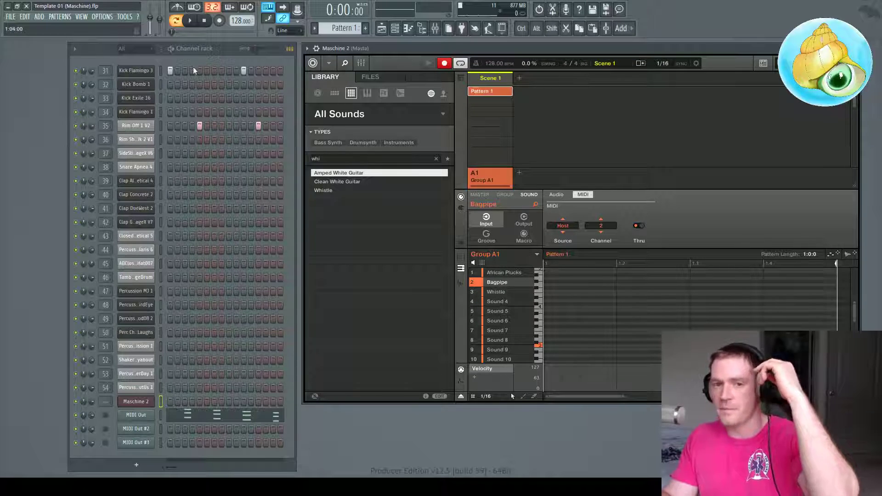
# Step: Run a short test take and inspect the recorded Bagpipe note
pyautogui.click(191, 21)
pyautogui.click(202, 22)
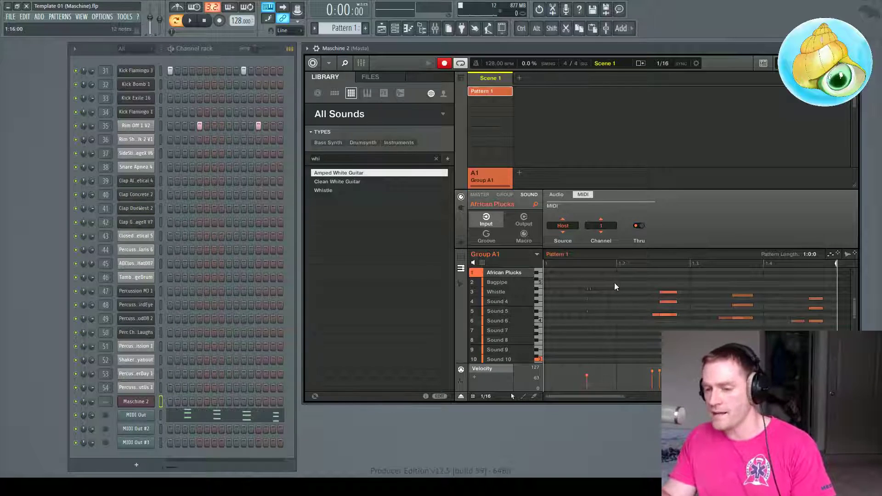
pyautogui.click(499, 283)
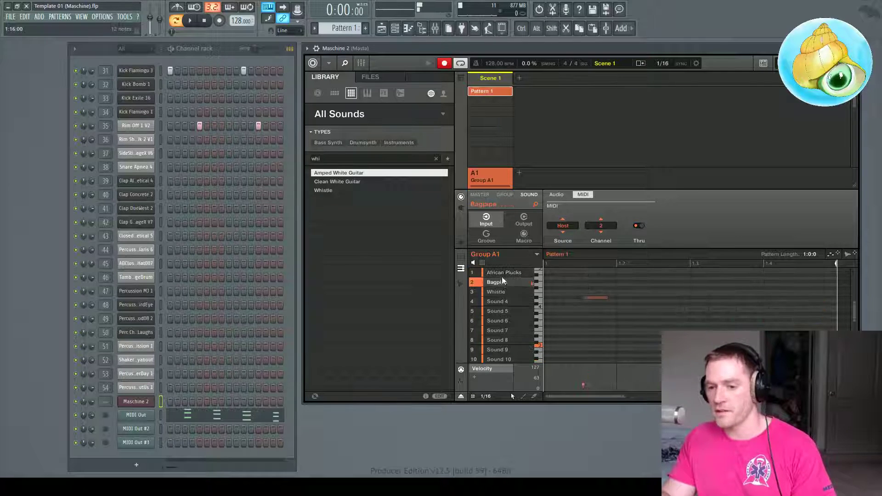
pyautogui.moveTo(637, 287); pyautogui.dragTo(589, 312)
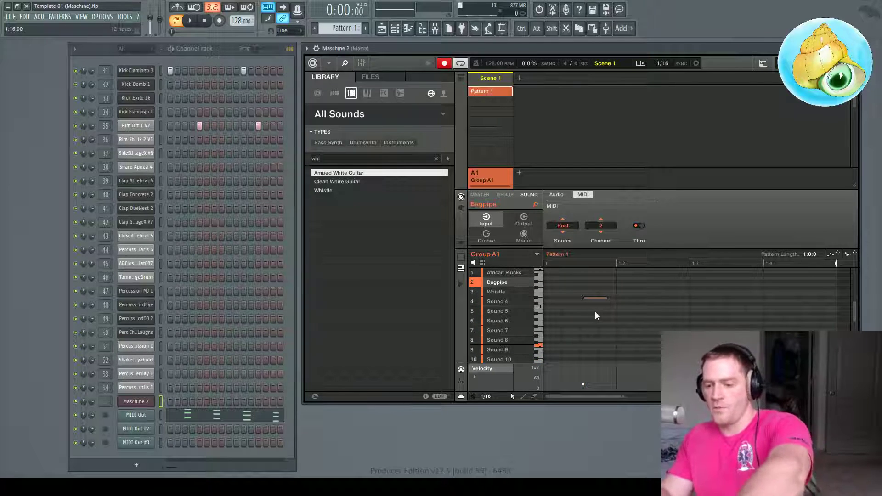
# Step: Select and delete the chord notes that fed back into the African Plucks pattern
pyautogui.click(514, 272)
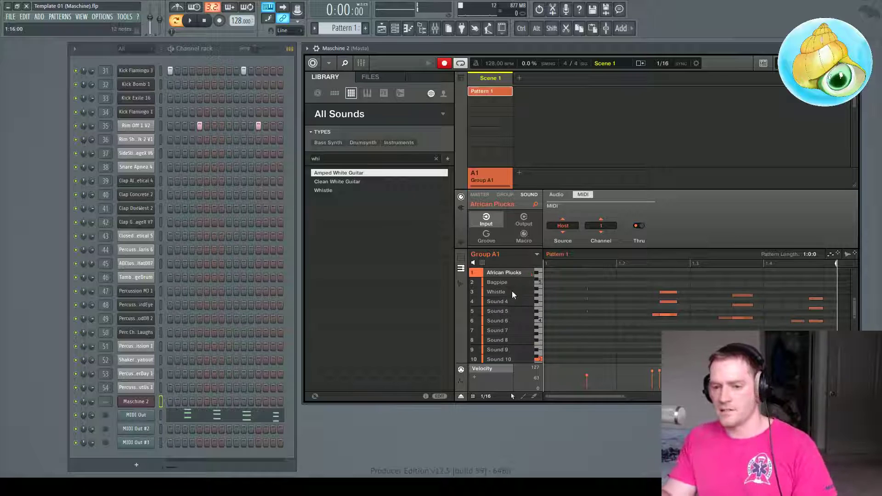
pyautogui.click(504, 281)
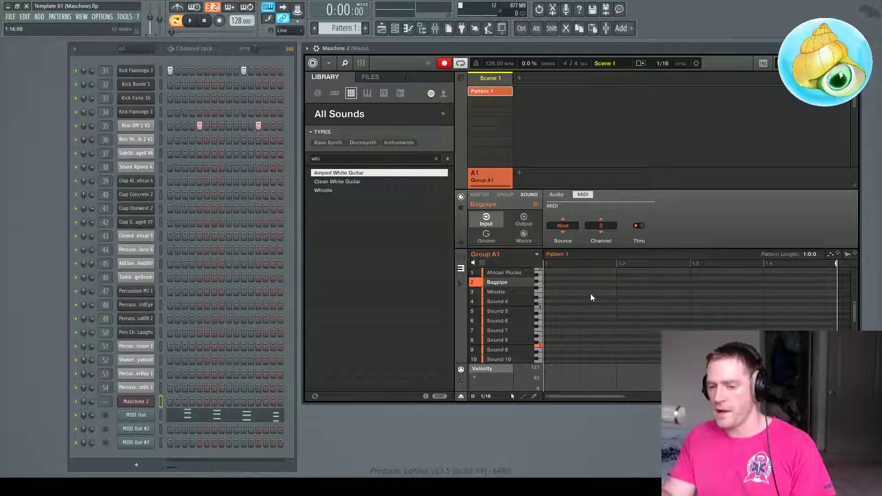
pyautogui.click(511, 273)
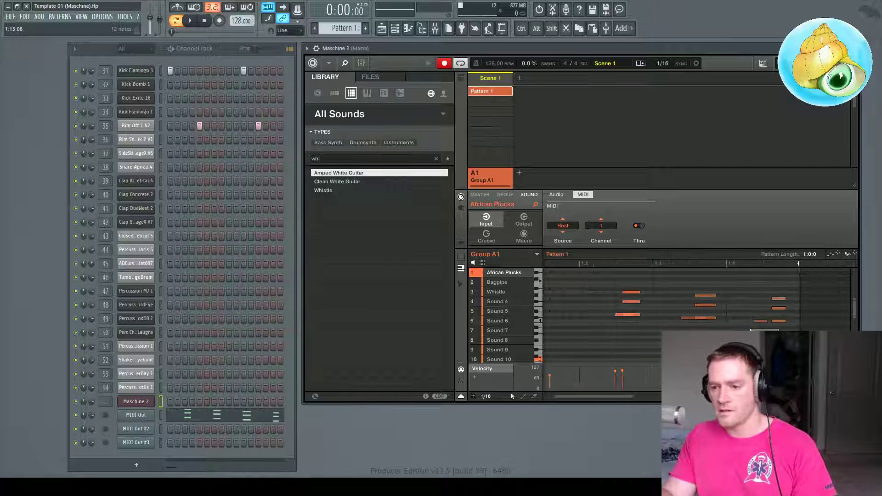
pyautogui.moveTo(836, 350); pyautogui.dragTo(598, 253)
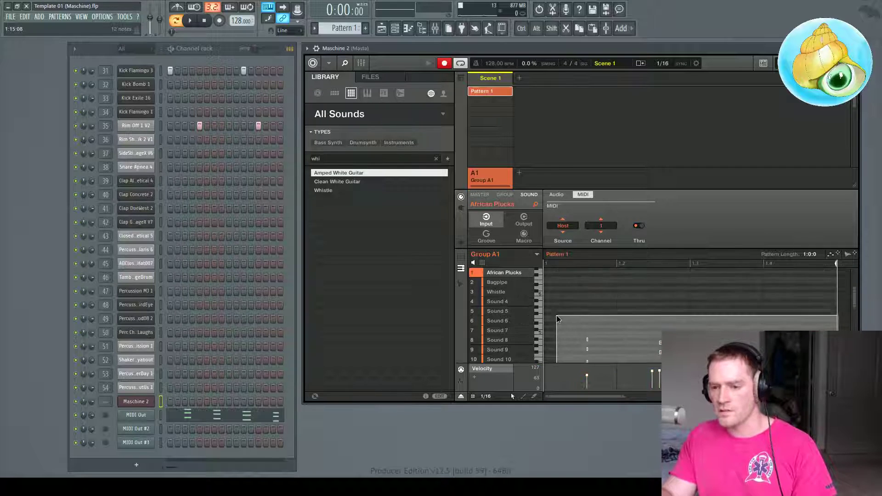
pyautogui.moveTo(557, 318); pyautogui.dragTo(677, 312)
pyautogui.press('Delete')
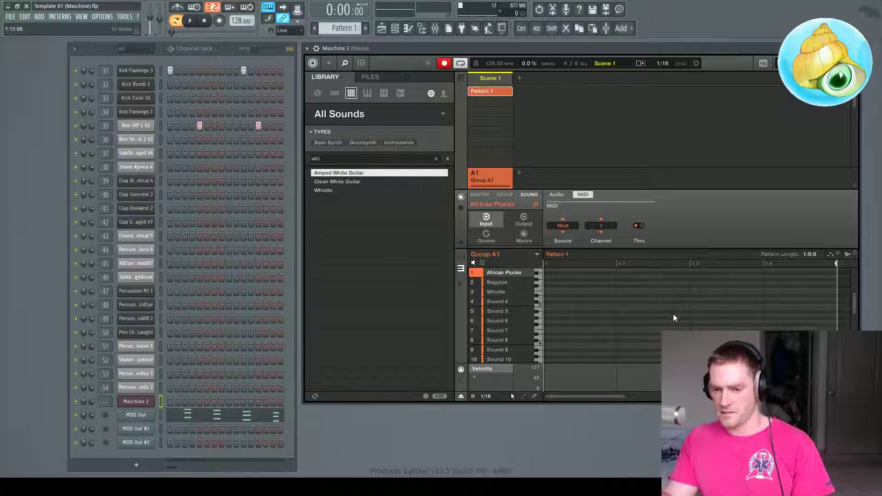
# Step: Mute the MIDI Out channel, play the project on Bagpipe, then return to African Plucks
pyautogui.click(76, 416)
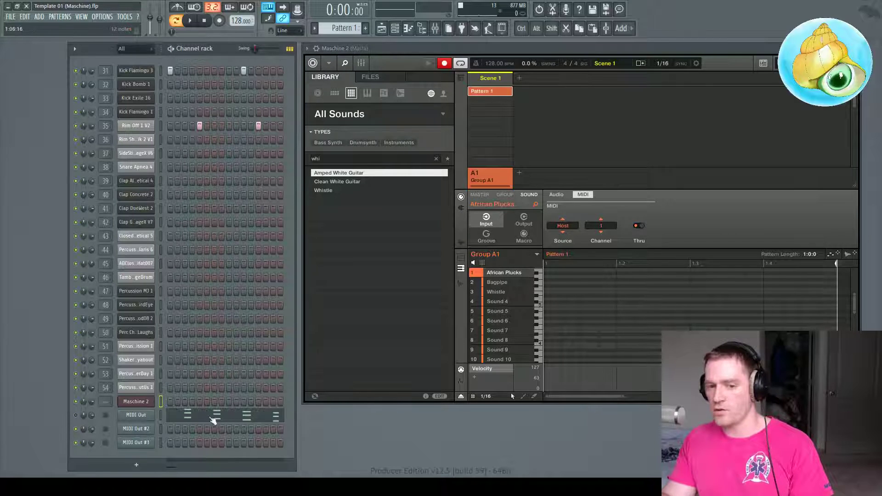
pyautogui.doubleClick(503, 272)
pyautogui.click(504, 282)
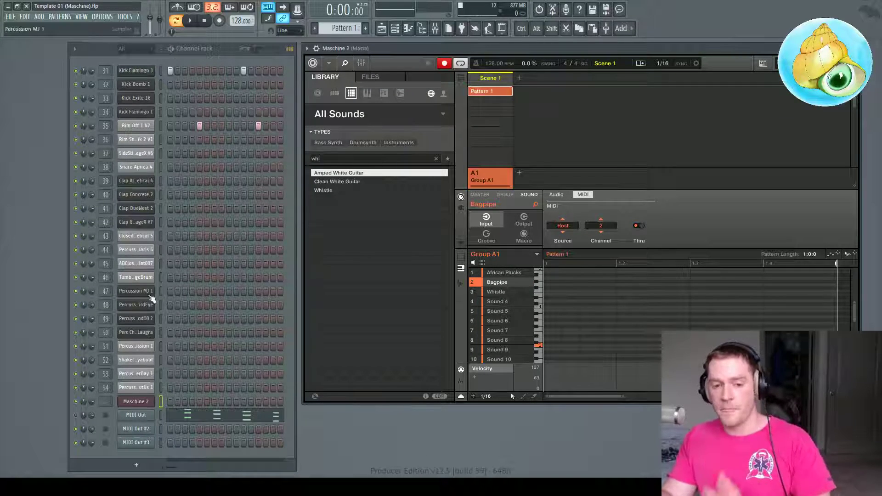
pyautogui.click(76, 416)
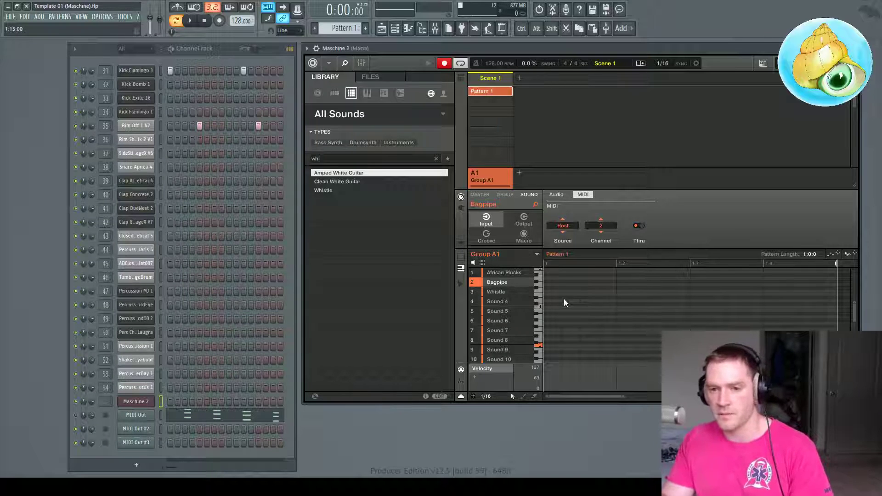
pyautogui.click(190, 20)
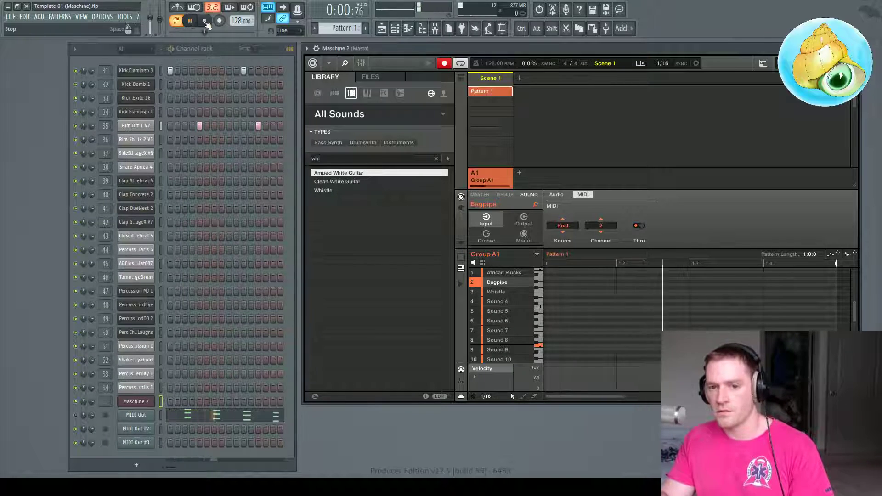
pyautogui.click(205, 21)
pyautogui.click(510, 273)
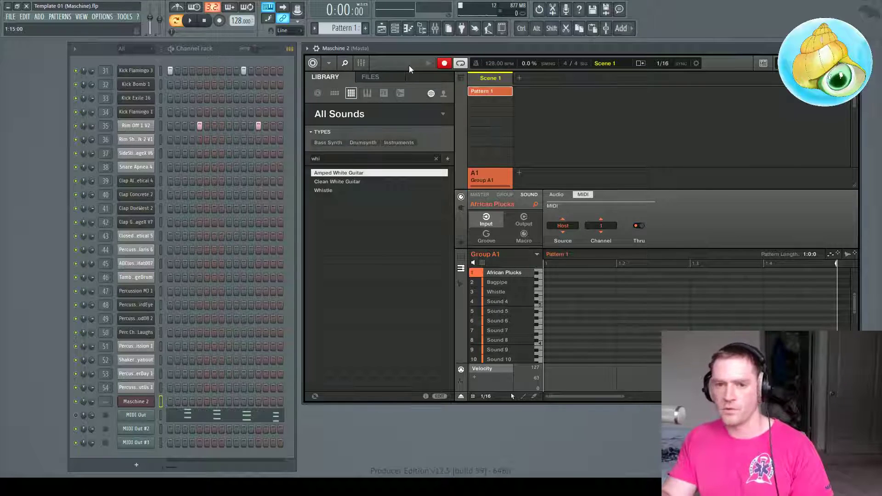
# Step: Record the chords again into Maschine's African Plucks pattern, then disarm recording
pyautogui.click(82, 415)
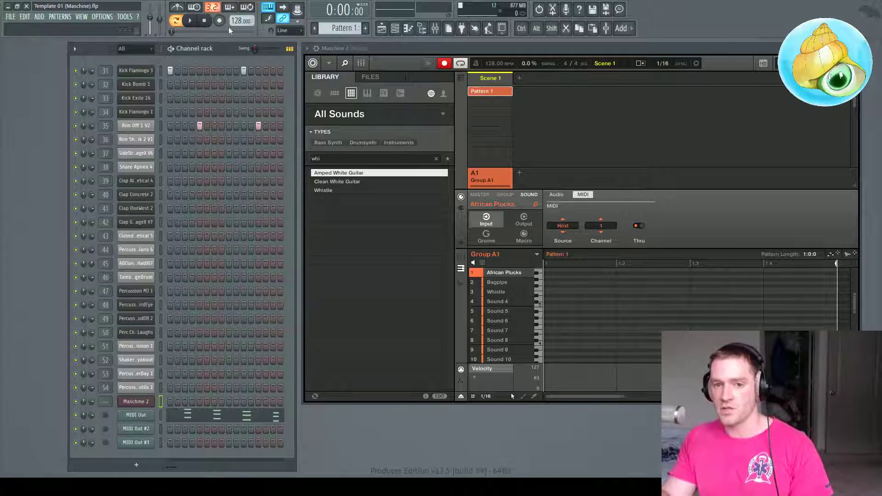
pyautogui.click(190, 20)
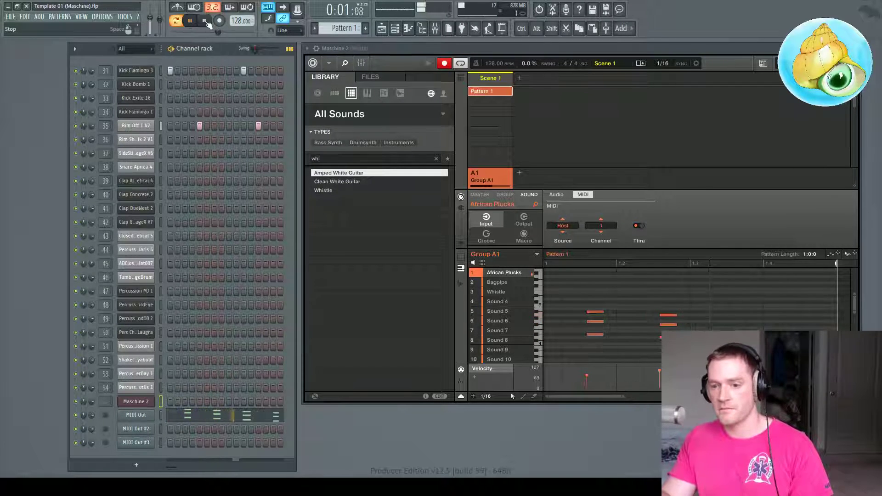
pyautogui.click(205, 21)
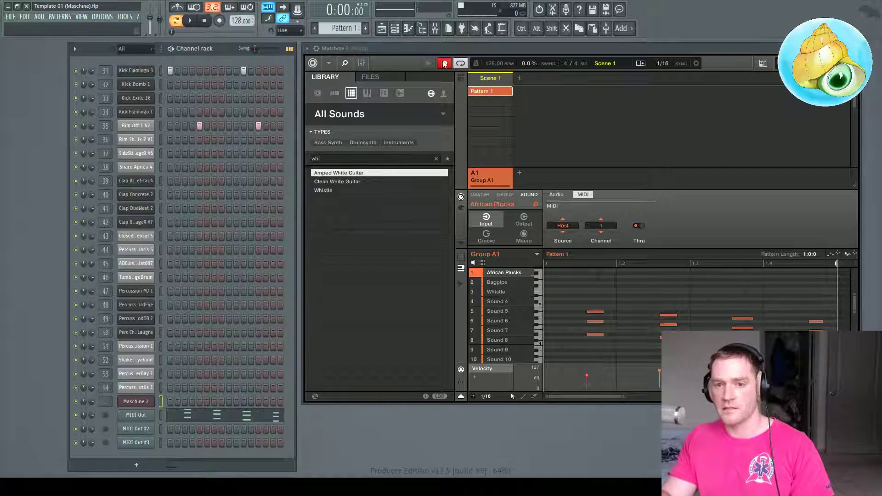
pyautogui.click(443, 64)
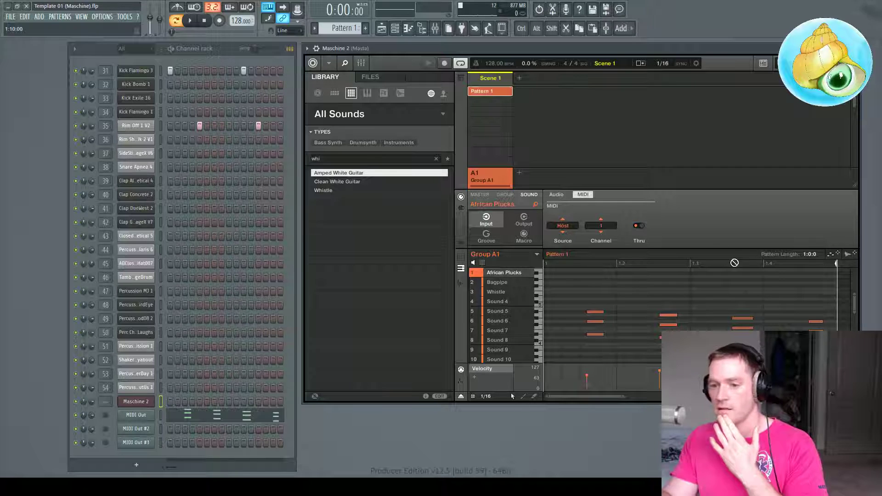
# Step: Drop the recorded pattern into the channel rack as a new channel, then undo it
pyautogui.moveTo(200, 421); pyautogui.dragTo(138, 460)
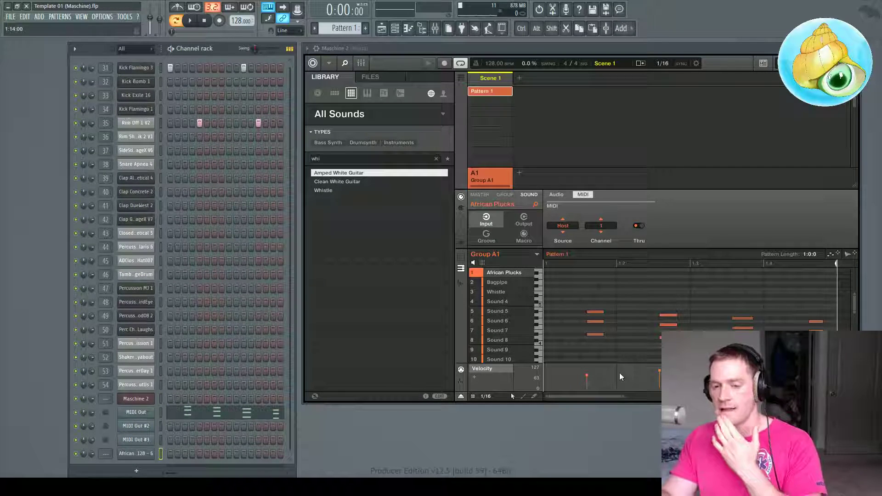
pyautogui.click(133, 454)
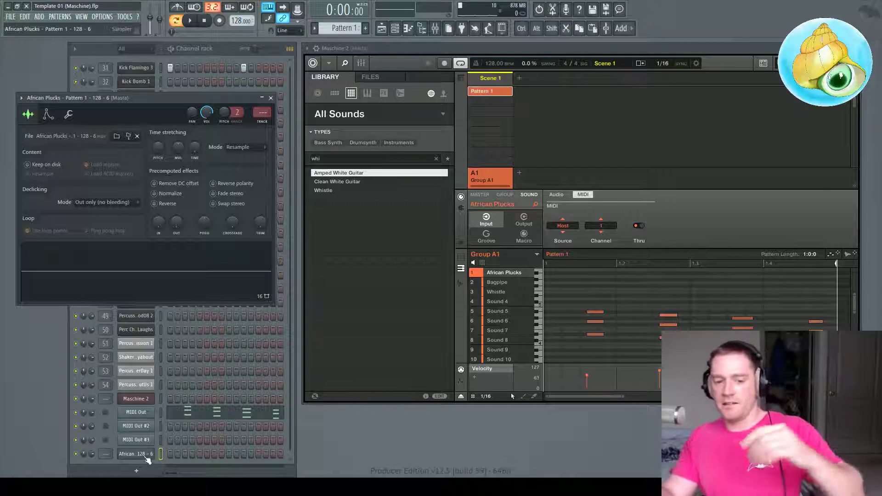
pyautogui.hotkey('ctrl', 'z')
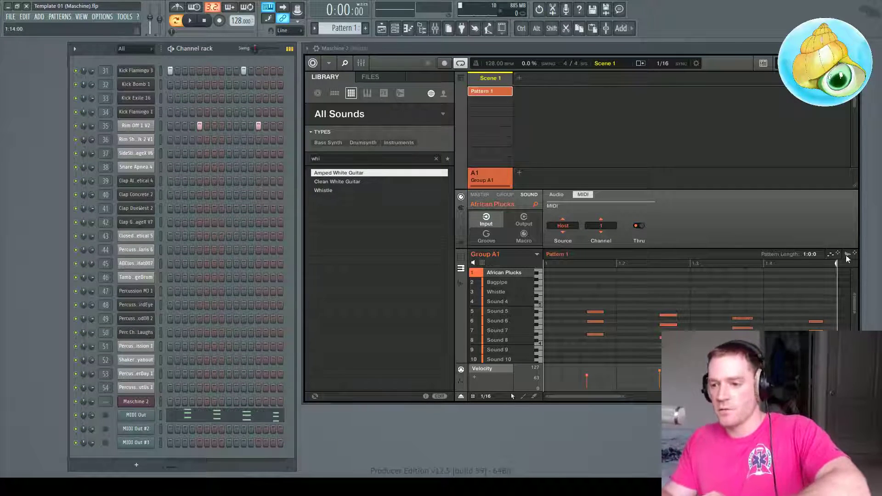
# Step: Re-add the pattern as 'African Plucks - Pattern 1 - 128 - 7' and show its sample window
pyautogui.moveTo(851, 256); pyautogui.dragTo(143, 462)
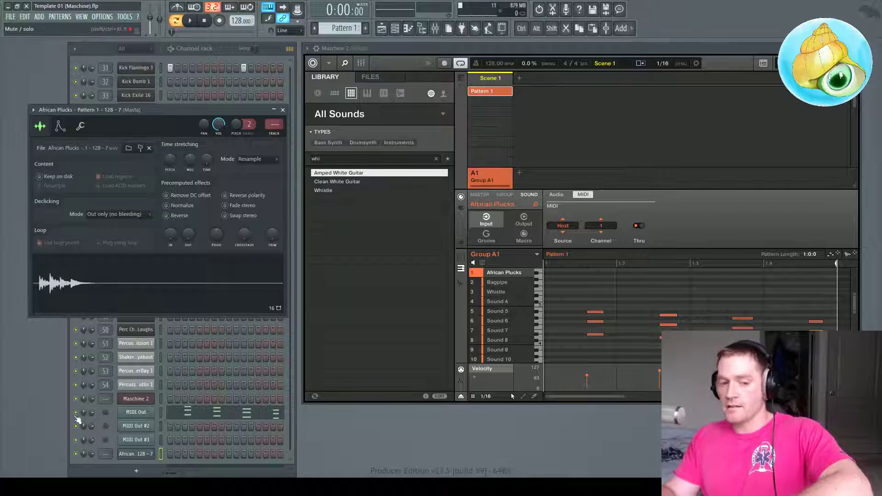
pyautogui.click(76, 412)
pyautogui.click(60, 110)
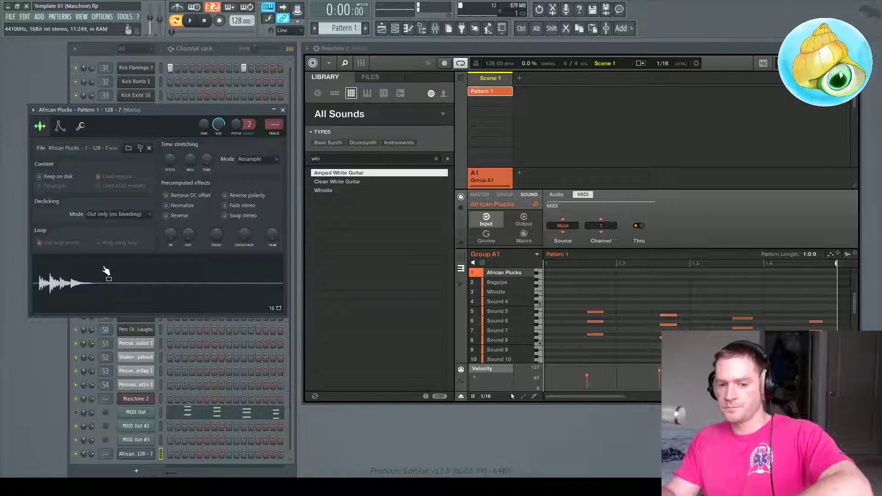
# Step: Delete all African Plucks notes from Maschine's pattern and switch to the Bagpipe sound on channel 2
pyautogui.click(79, 415)
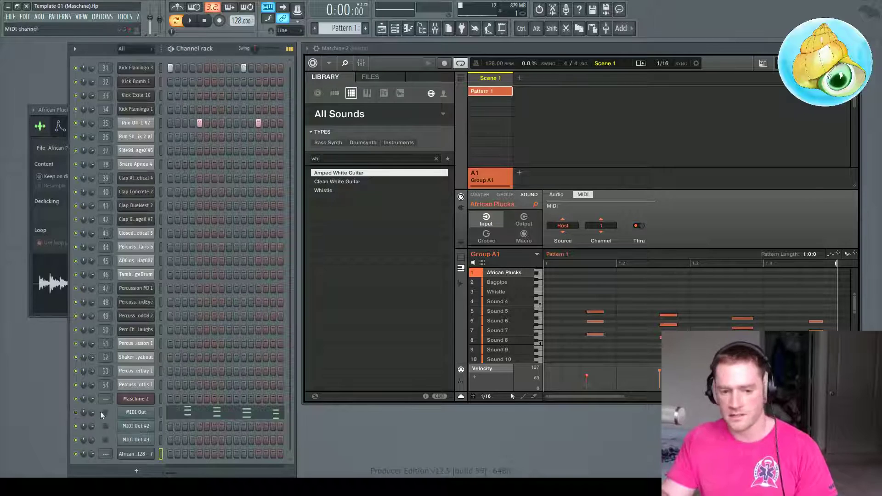
pyautogui.click(136, 454)
pyautogui.click(169, 455)
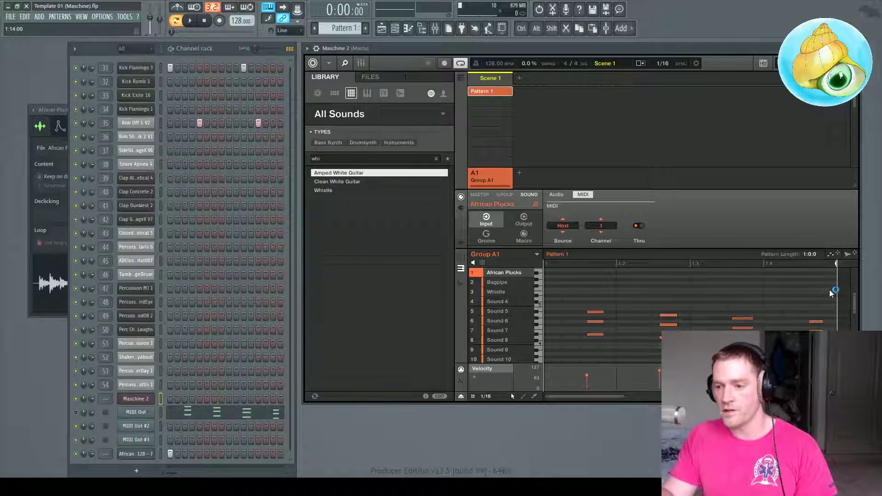
pyautogui.moveTo(829, 290); pyautogui.dragTo(563, 344)
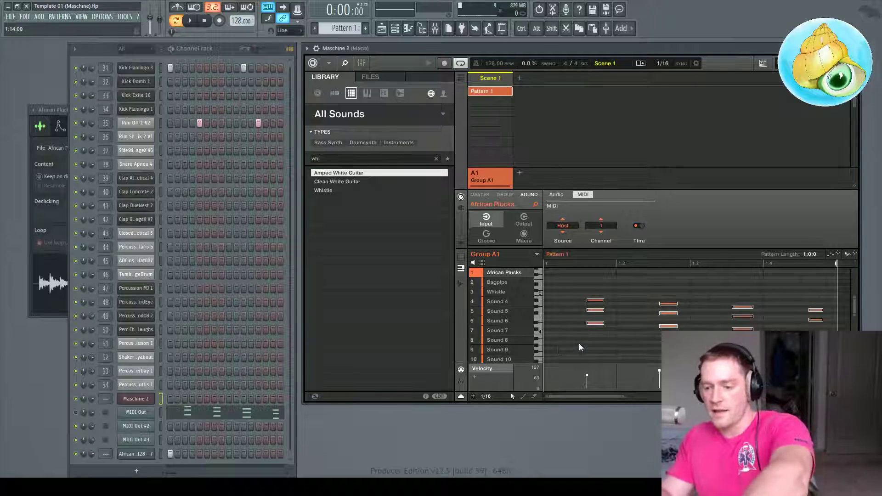
pyautogui.press('Delete')
pyautogui.click(498, 283)
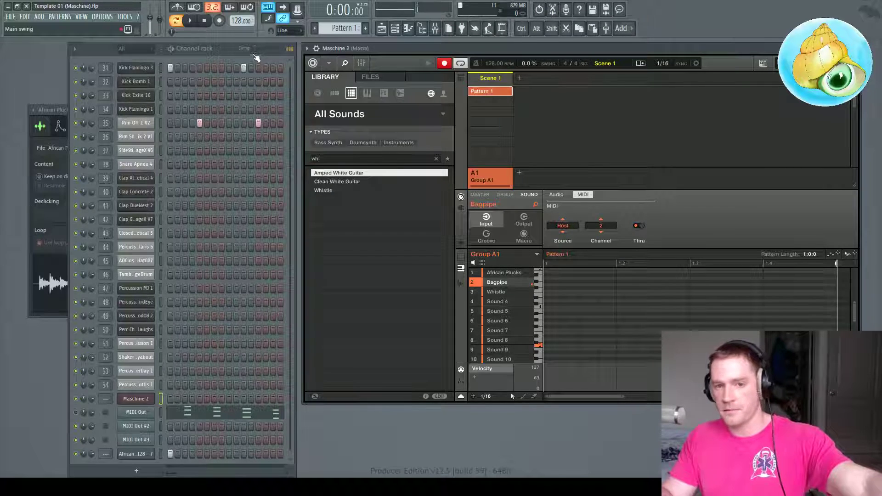
# Step: Record the bagpipe melody, then select MIDI Out #2 and switch Maschine to African Plucks
pyautogui.click(191, 23)
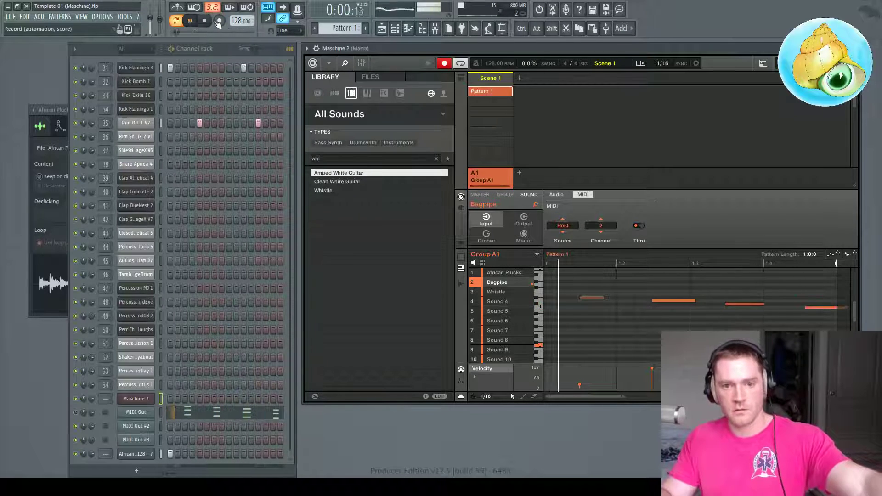
pyautogui.press('space')
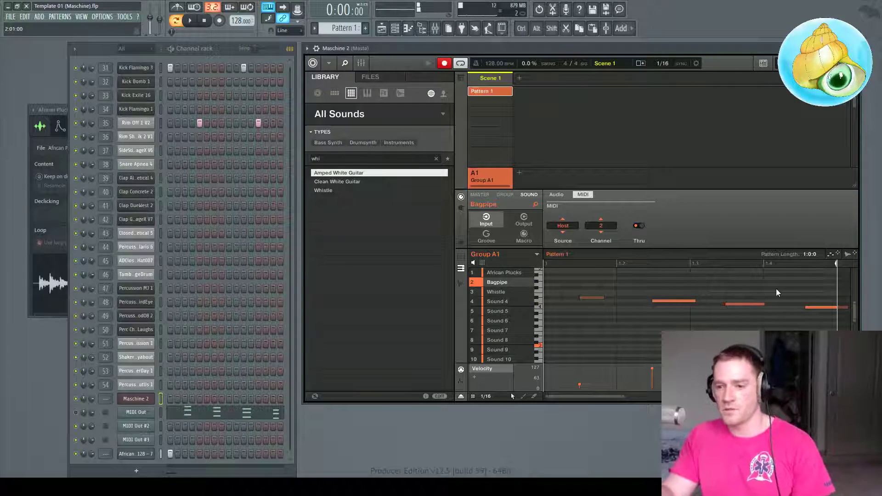
pyautogui.scroll(1, 795, 293)
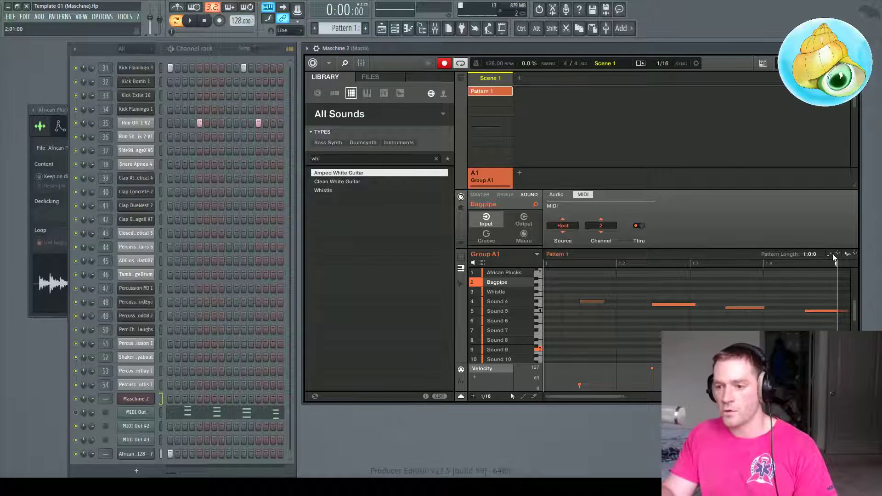
pyautogui.click(140, 426)
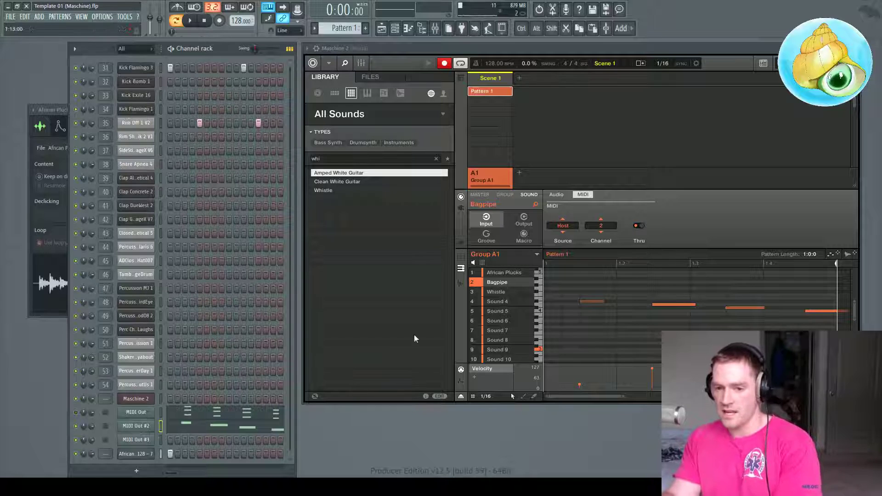
pyautogui.click(512, 272)
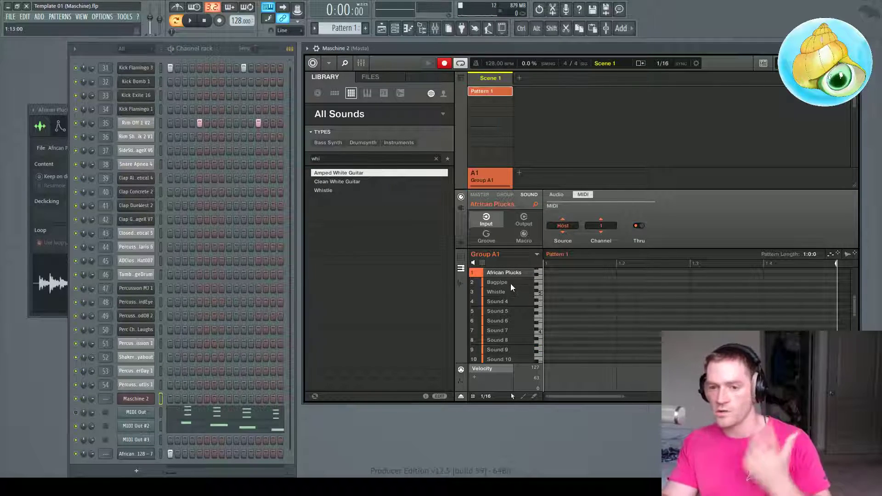
# Step: Return to Bagpipe, delete the African Plucks channel and recorded notes, then play with Maschine Record off
pyautogui.click(511, 283)
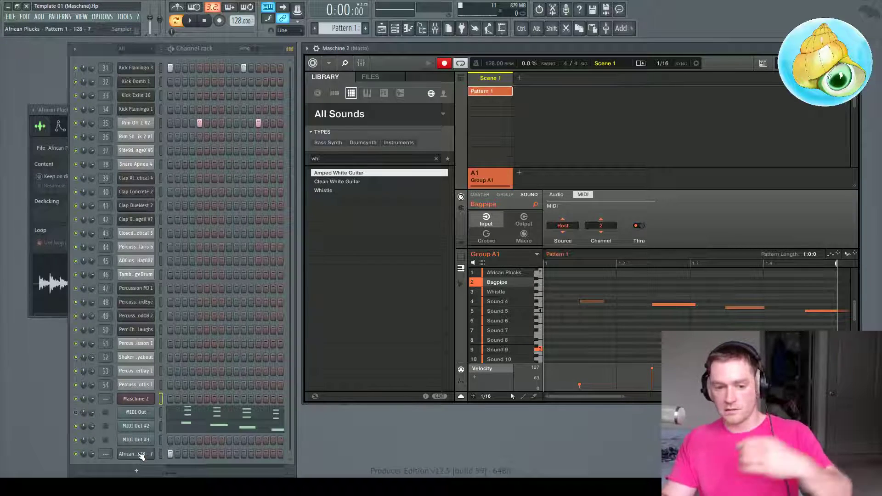
pyautogui.hotkey('alt', 'Delete')
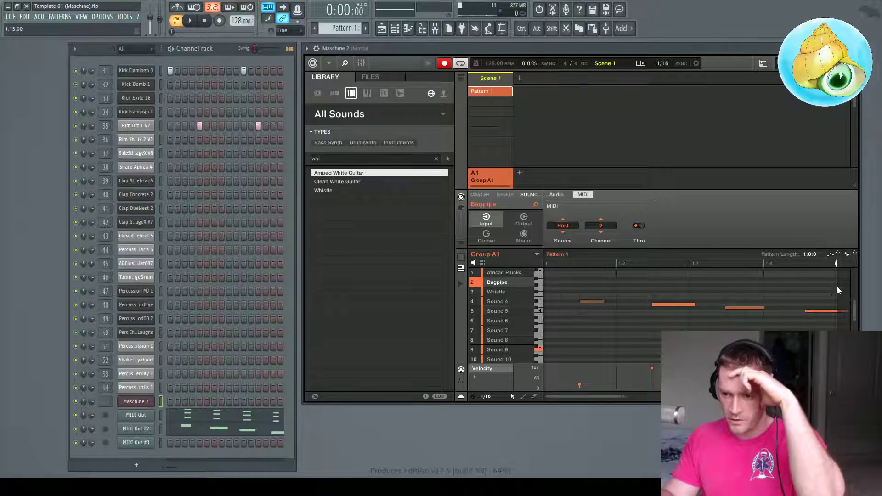
pyautogui.moveTo(839, 283); pyautogui.dragTo(498, 312)
pyautogui.press('Delete')
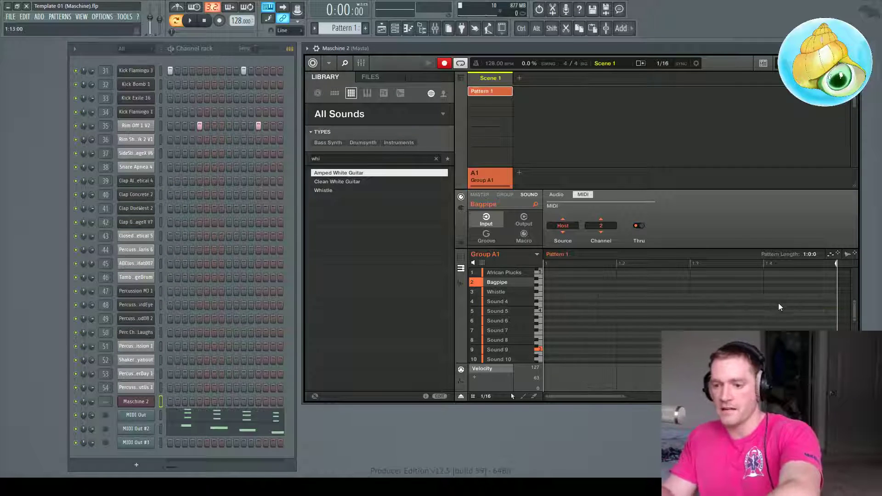
pyautogui.click(444, 65)
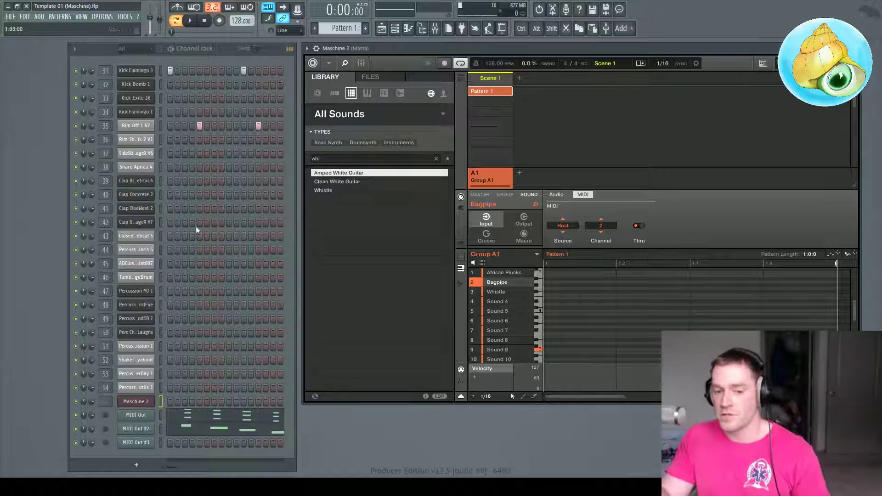
pyautogui.click(196, 20)
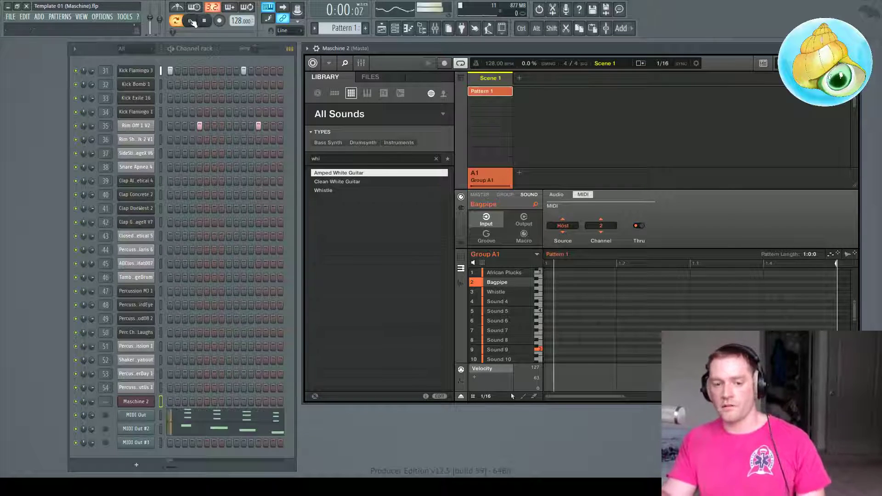
pyautogui.click(205, 22)
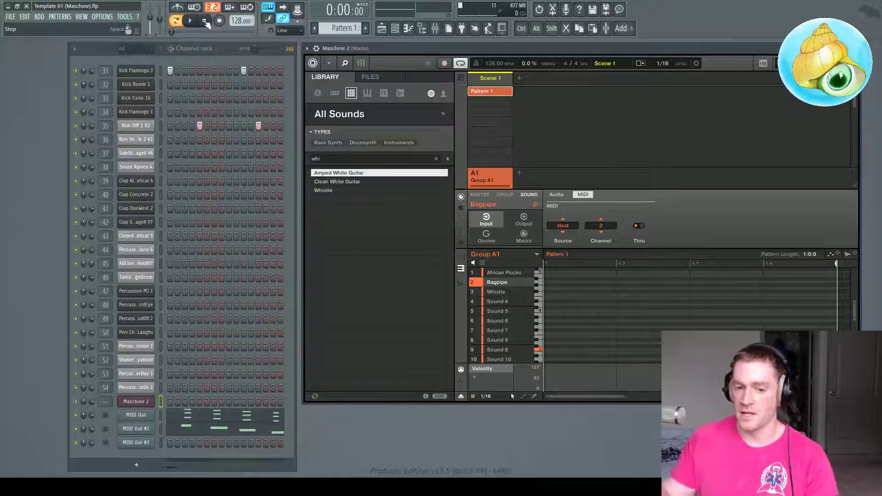
pyautogui.moveTo(225, 49); pyautogui.dragTo(220, 50)
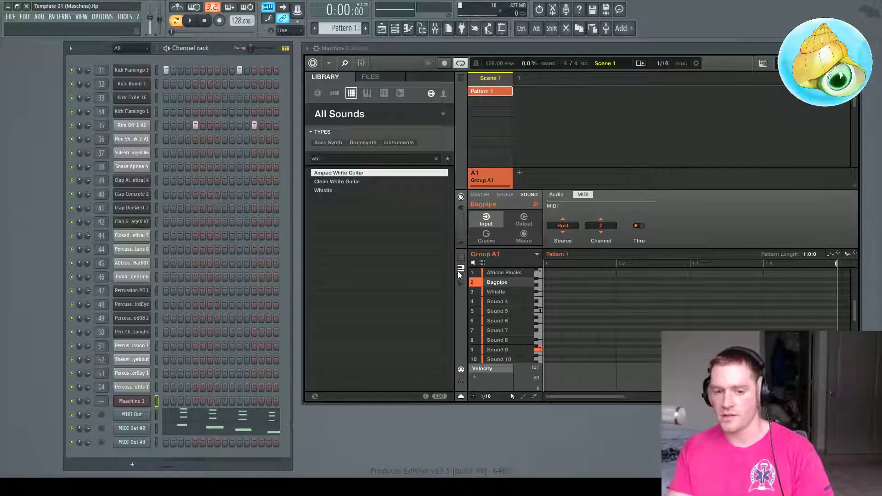
pyautogui.moveTo(438, 49); pyautogui.dragTo(435, 49)
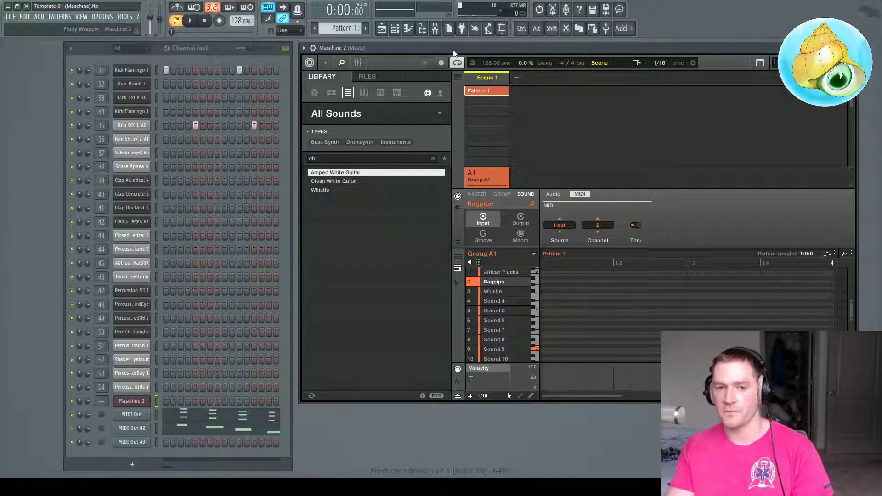